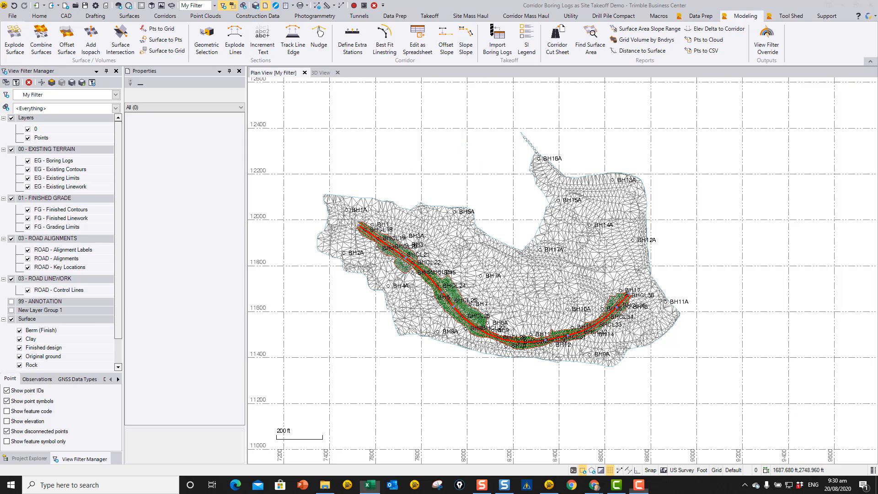
In the Excel boring log sheet, examine the soil, clay and rock depth columns for borehole BH13.
{"action": "left_click_drag", "start_coordinate": [877, 227], "coordinate": [409, 0]}
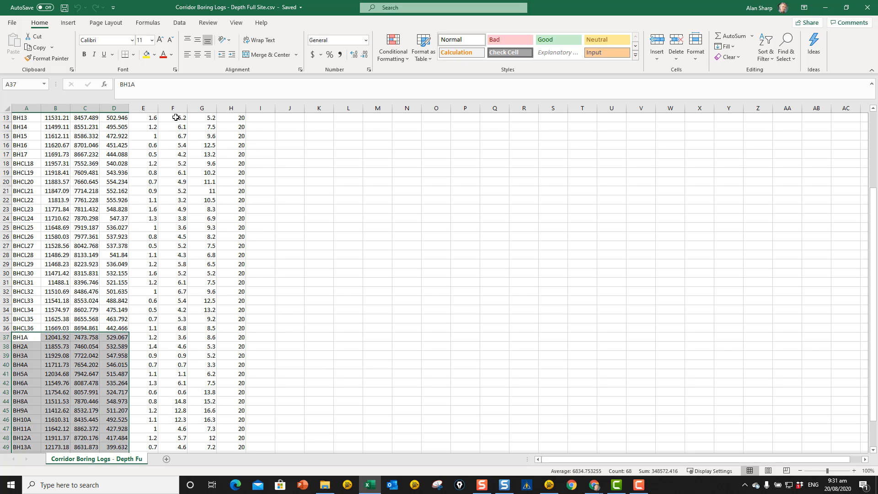
{"action": "left_click", "coordinate": [209, 118]}
{"action": "key", "text": "Left"}
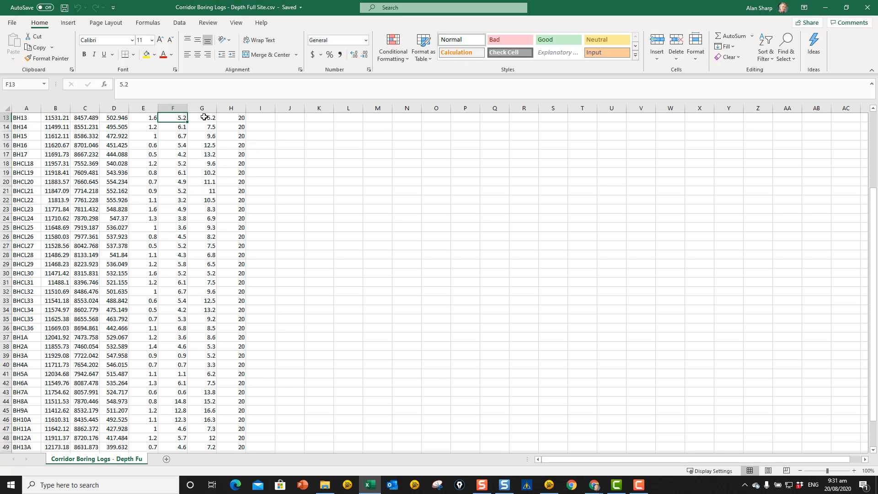
{"action": "left_click", "coordinate": [211, 118]}
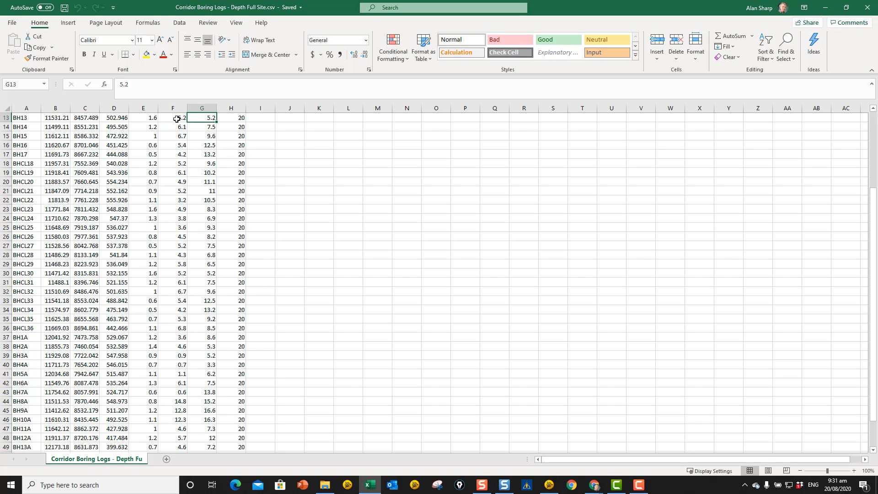
{"action": "left_click", "coordinate": [177, 118]}
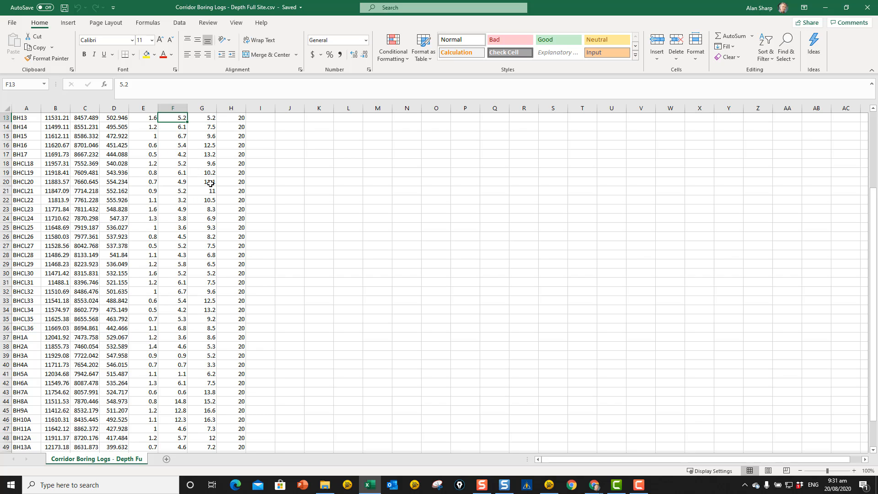
{"action": "left_click", "coordinate": [242, 119]}
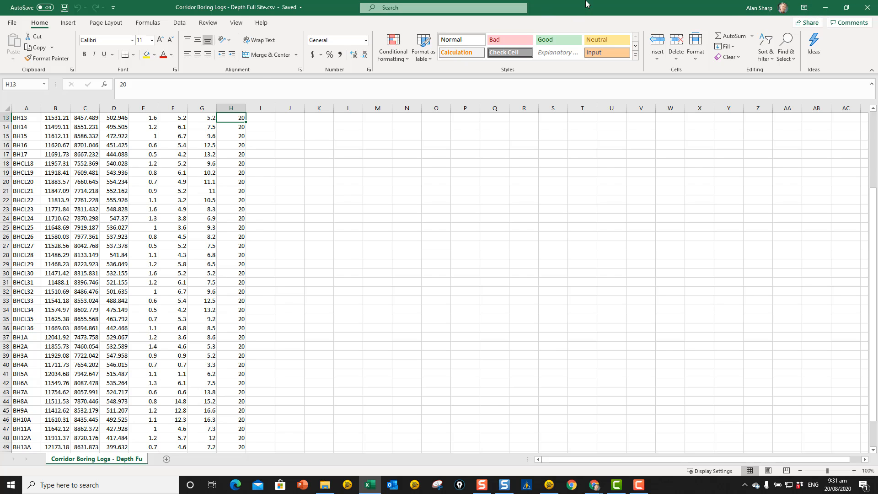
{"action": "left_click_drag", "start_coordinate": [638, 35], "coordinate": [877, 98]}
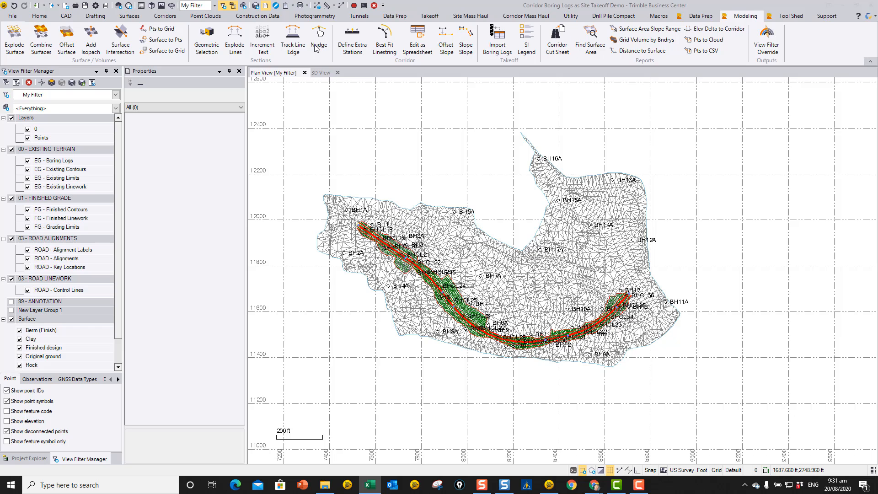
In Trimble Business Center, review the takeoff strata definitions with their model types and materials, and leave them without changes.
{"action": "left_click", "coordinate": [439, 16]}
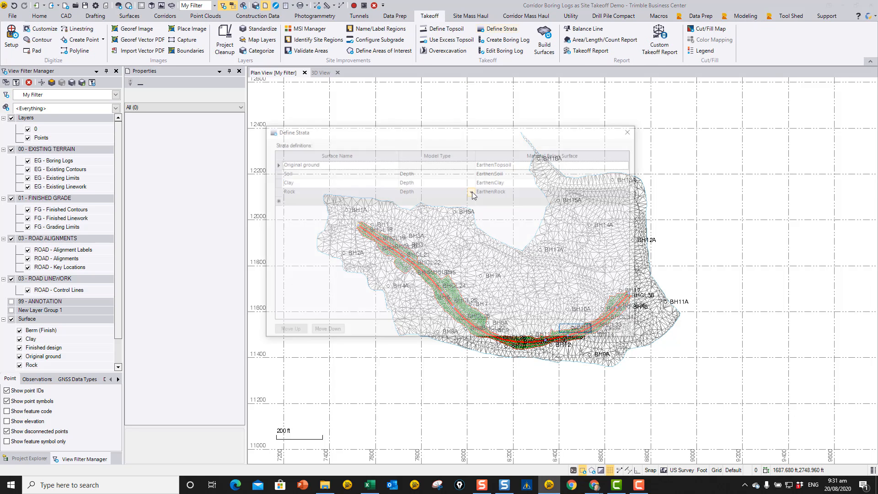
{"action": "left_click", "coordinate": [301, 166]}
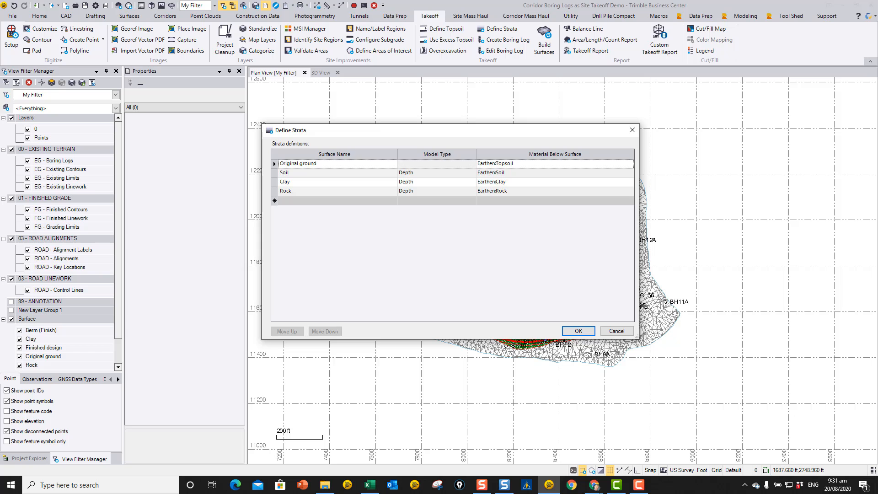
{"action": "left_click", "coordinate": [618, 332]}
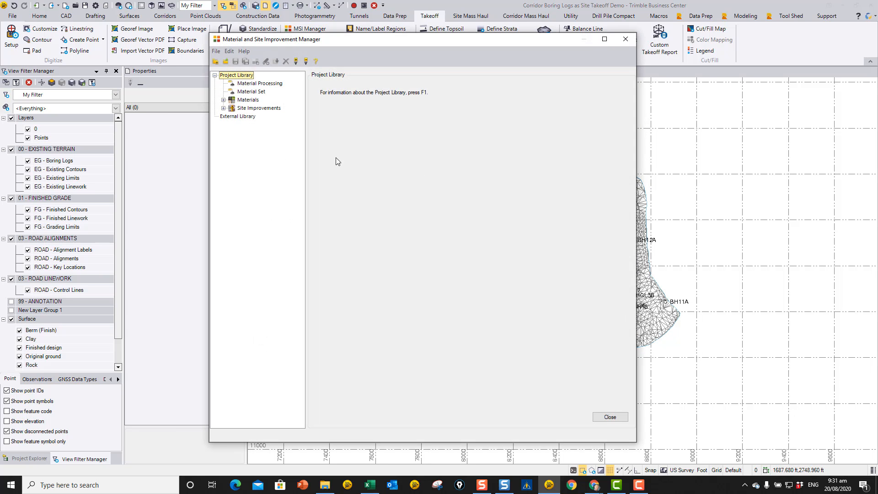
Examine the earthen materials in the project's material library, including the Clay properties, and close the manager.
{"action": "left_click", "coordinate": [224, 100]}
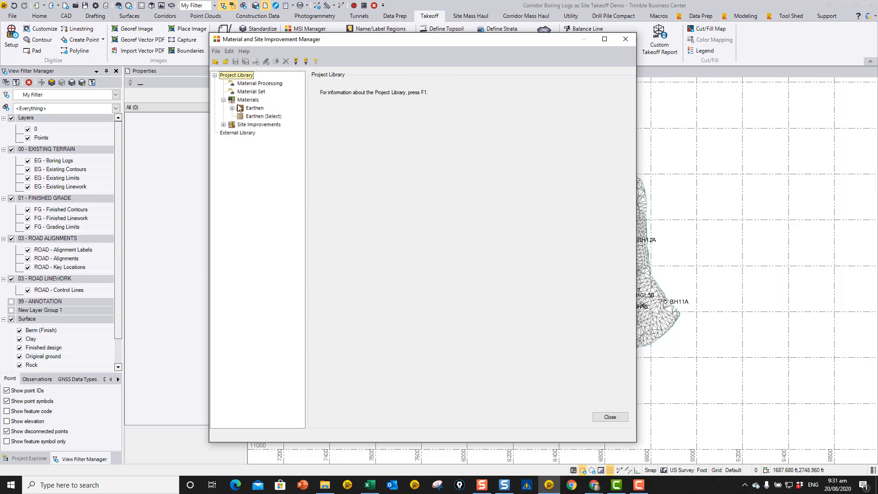
{"action": "left_click", "coordinate": [240, 109]}
{"action": "left_click", "coordinate": [233, 109]}
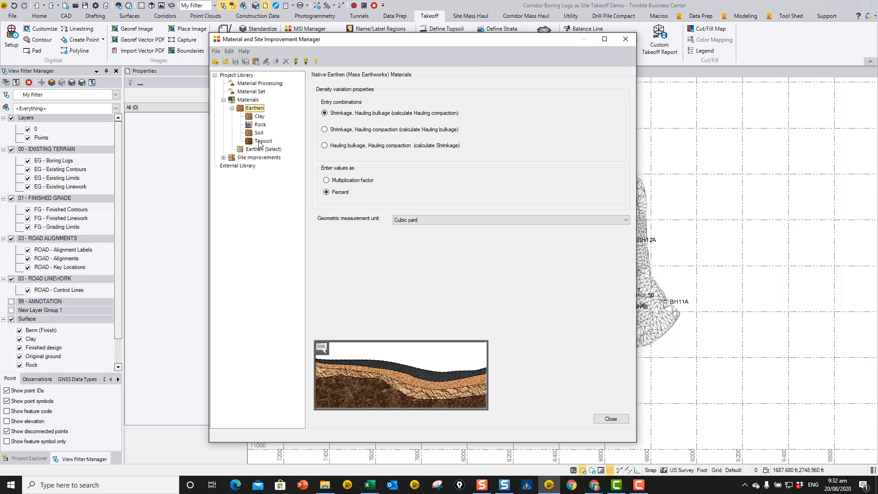
{"action": "left_click", "coordinate": [259, 117]}
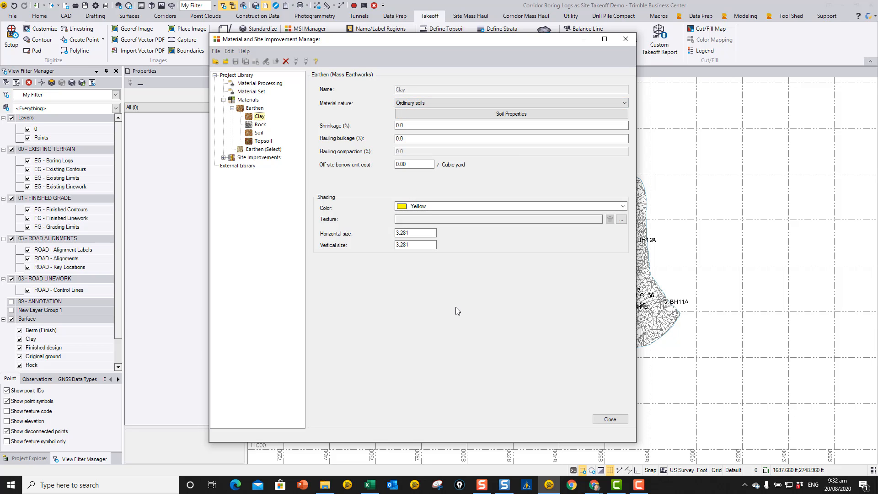
{"action": "left_click", "coordinate": [612, 419]}
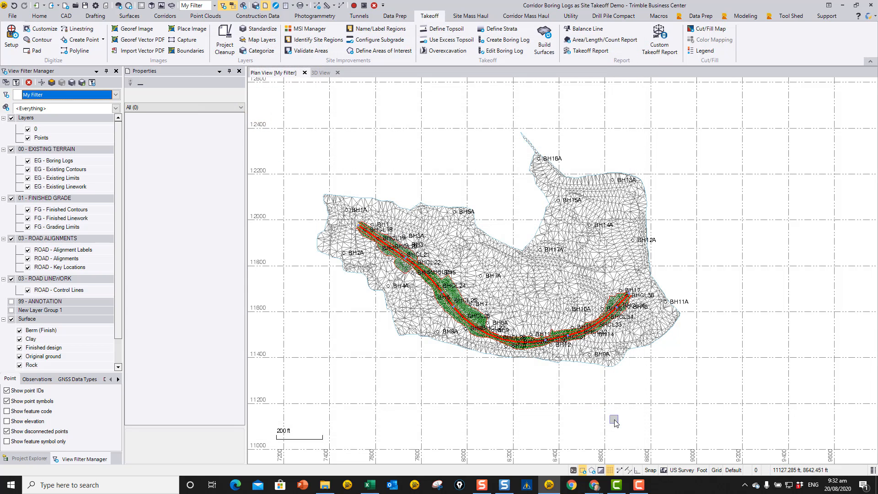
Load Corridor Boring Logs - Depth Full Site.csv into Import Boring Logs, defined by depth from existing ground, and refresh the data.
{"action": "left_click", "coordinate": [747, 17]}
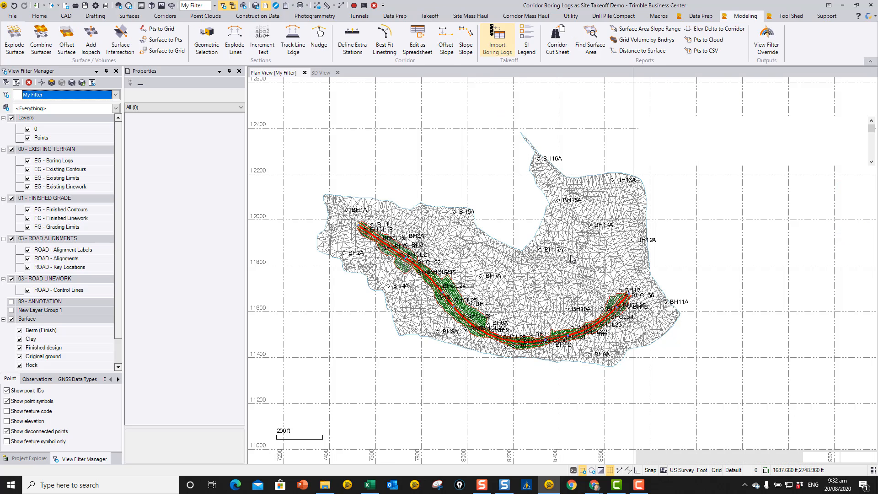
{"action": "scroll", "coordinate": [571, 259], "scroll_direction": "right", "scroll_amount": 3}
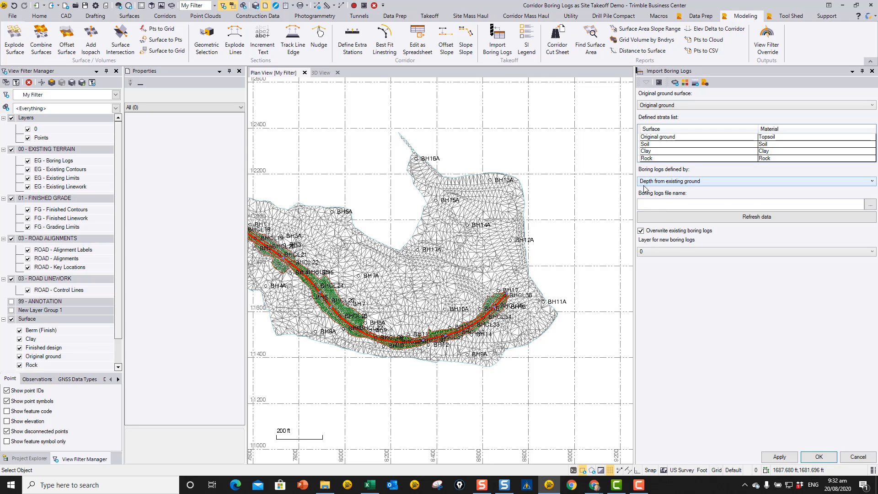
{"action": "left_click", "coordinate": [693, 183]}
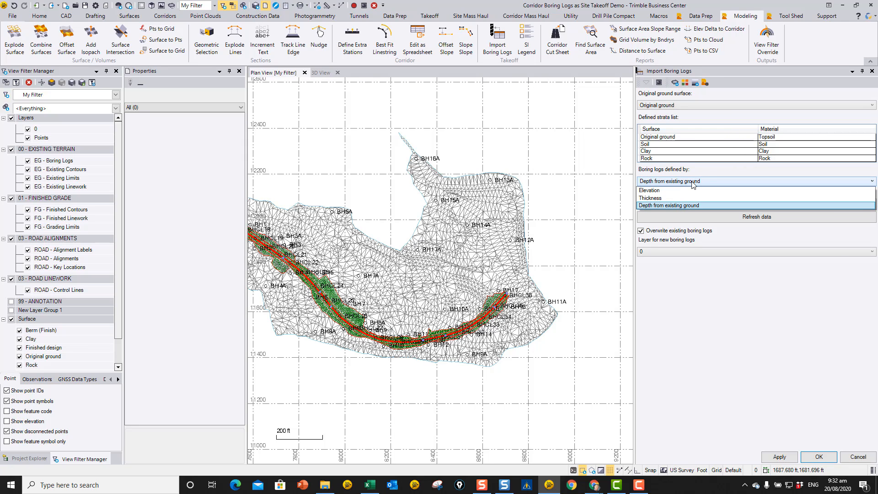
{"action": "left_click", "coordinate": [693, 182]}
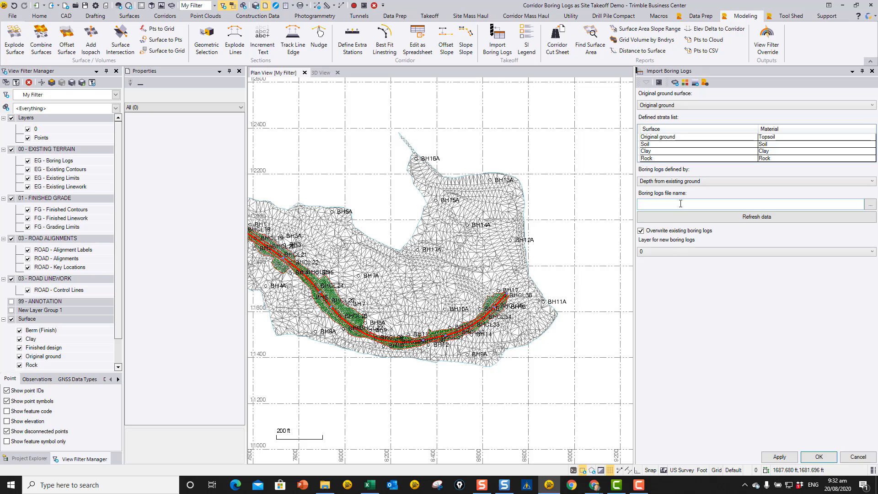
{"action": "left_click", "coordinate": [870, 205]}
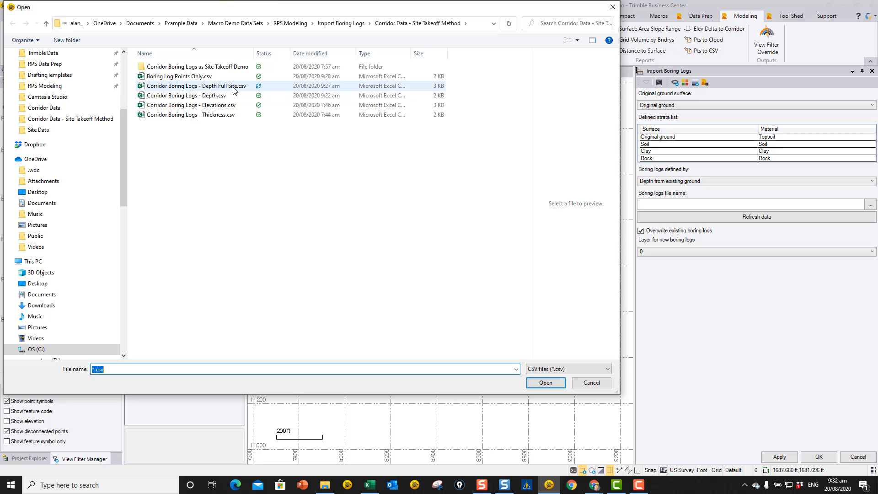
{"action": "left_click", "coordinate": [214, 86]}
{"action": "left_click", "coordinate": [547, 383]}
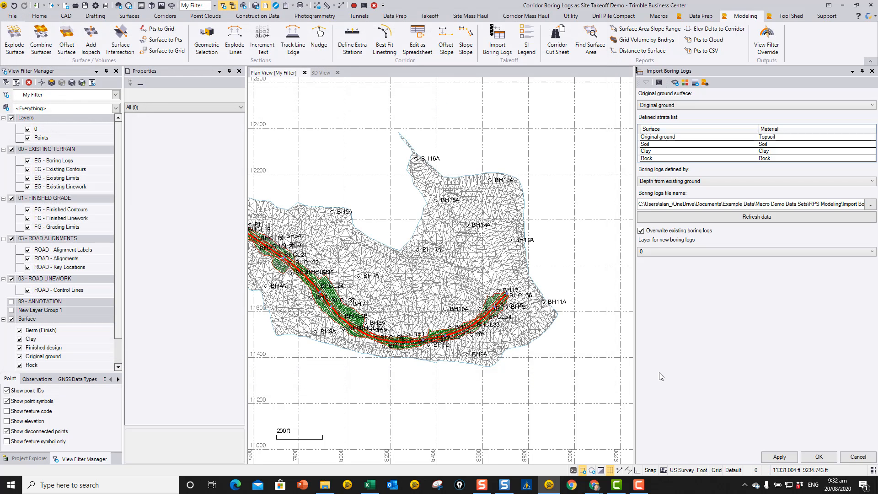
{"action": "left_click", "coordinate": [774, 220]}
Inspect the boring log cylinders in the 3D view along the corridor, examining the strata layers at BH8 up close.
{"action": "left_click", "coordinate": [320, 72]}
{"action": "scroll", "coordinate": [409, 239], "scroll_direction": "up", "scroll_amount": 2}
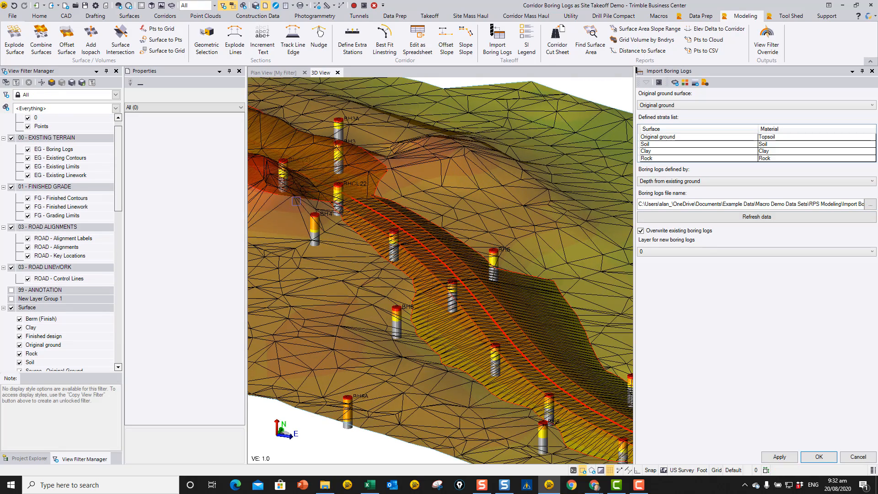
{"action": "middle_click_drag", "start_coordinate": [455, 289], "coordinate": [333, 154]}
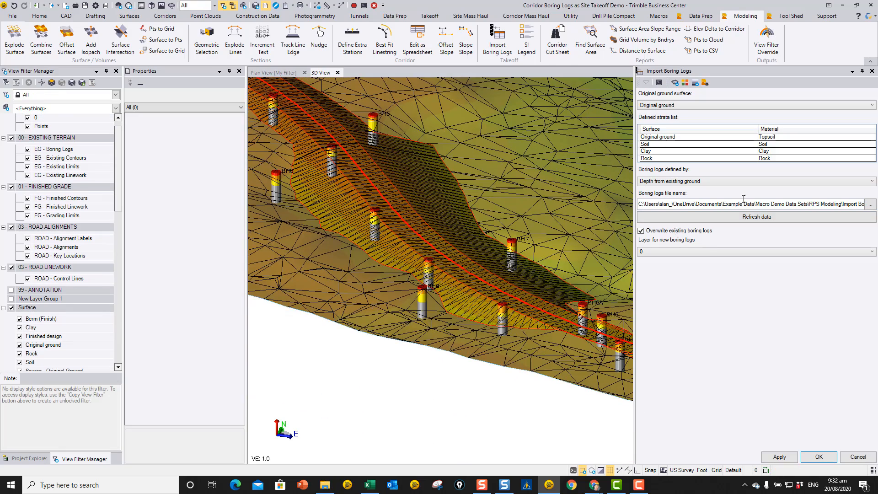
{"action": "scroll", "coordinate": [407, 292], "scroll_direction": "up", "scroll_amount": 2}
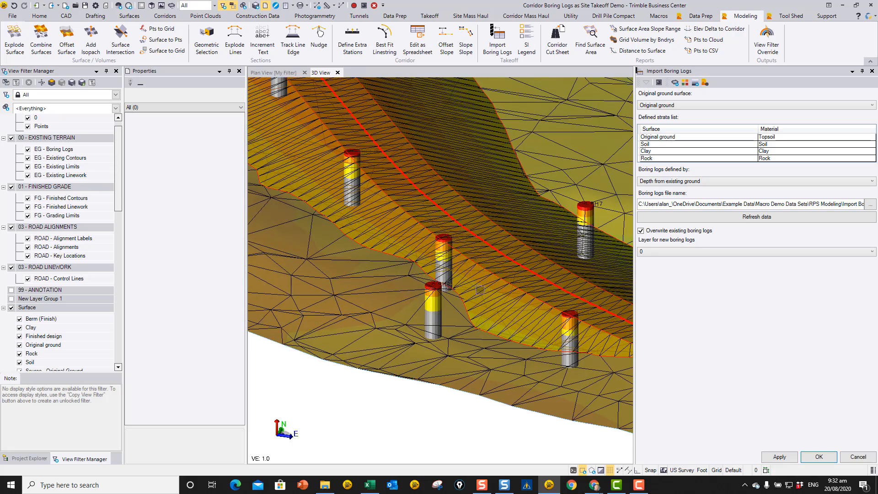
{"action": "scroll", "coordinate": [422, 284], "scroll_direction": "up", "scroll_amount": 2}
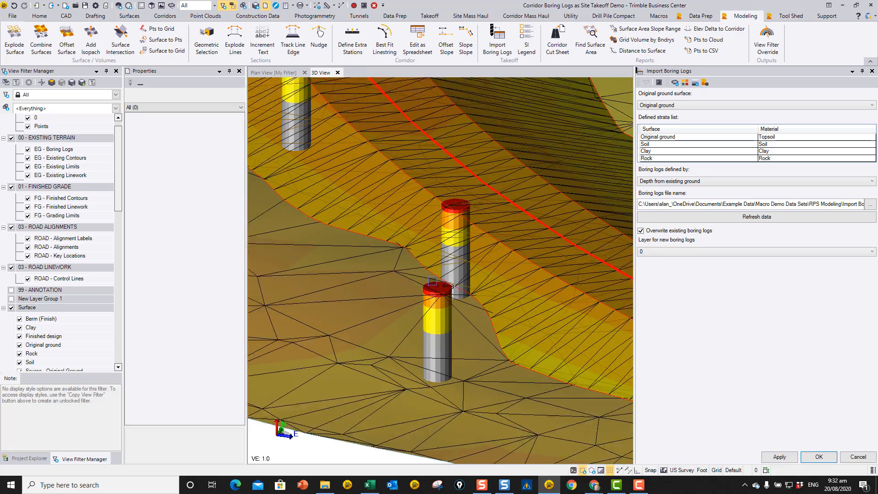
{"action": "scroll", "coordinate": [457, 289], "scroll_direction": "up", "scroll_amount": 4}
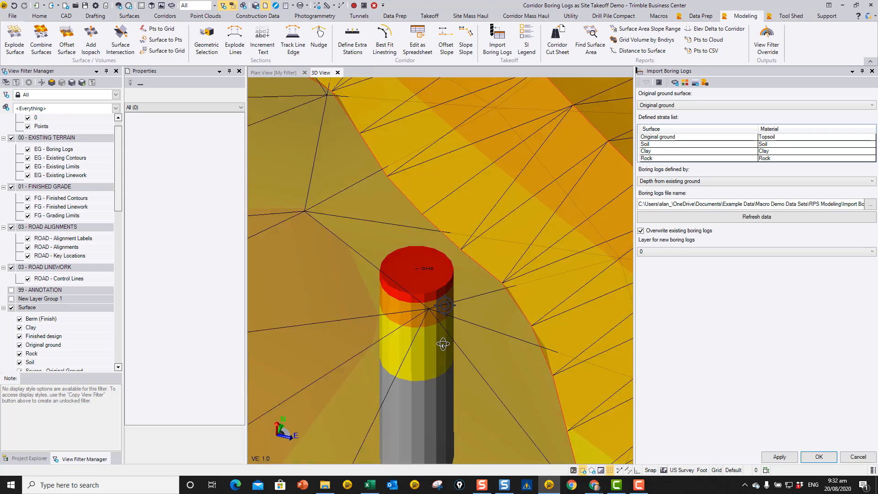
{"action": "middle_click_drag", "start_coordinate": [444, 344], "coordinate": [444, 325]}
{"action": "scroll", "coordinate": [449, 289], "scroll_direction": "down", "scroll_amount": 5}
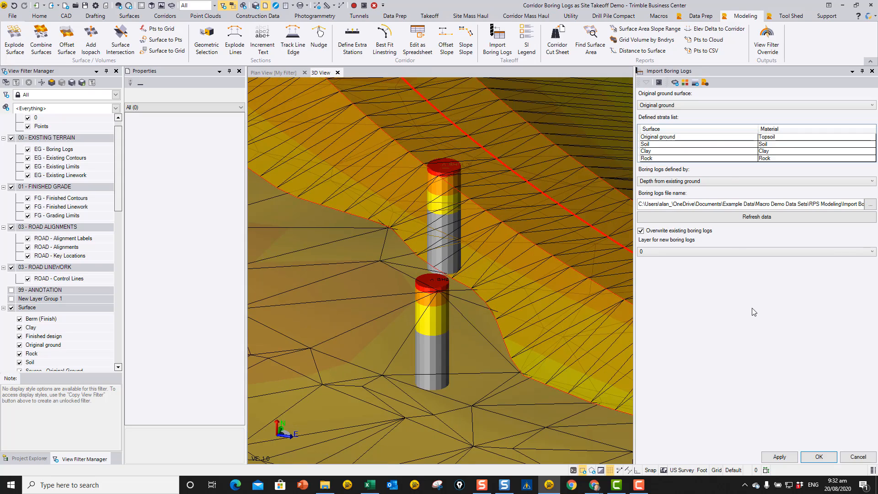
Restart Import Boring Logs and reload Corridor Boring Logs - Depth Full Site.csv as depths from existing ground.
{"action": "left_click", "coordinate": [211, 32]}
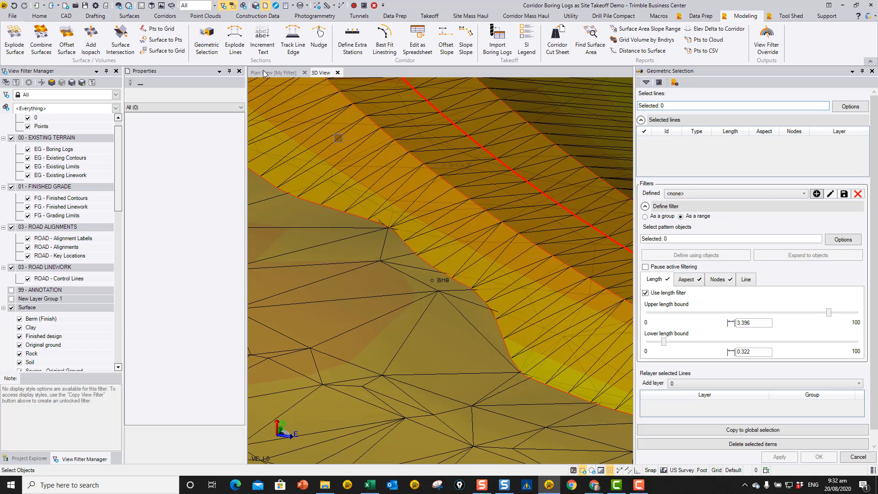
{"action": "left_click", "coordinate": [872, 71]}
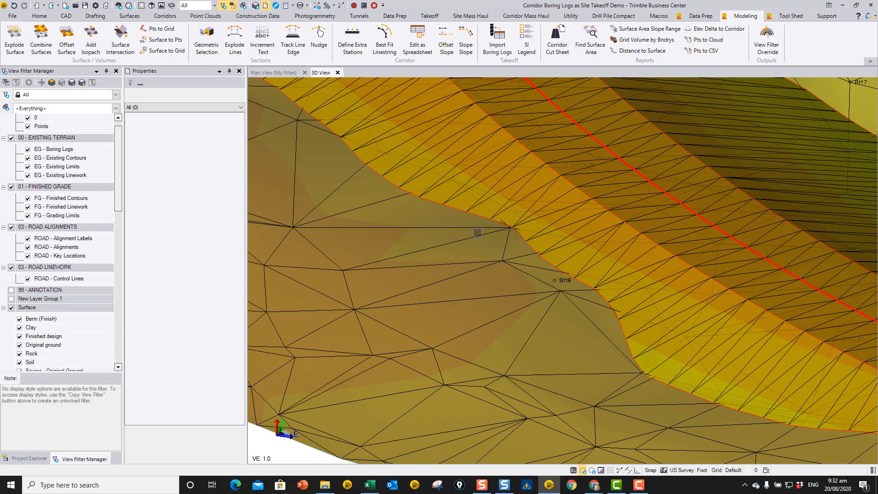
{"action": "left_click", "coordinate": [498, 39]}
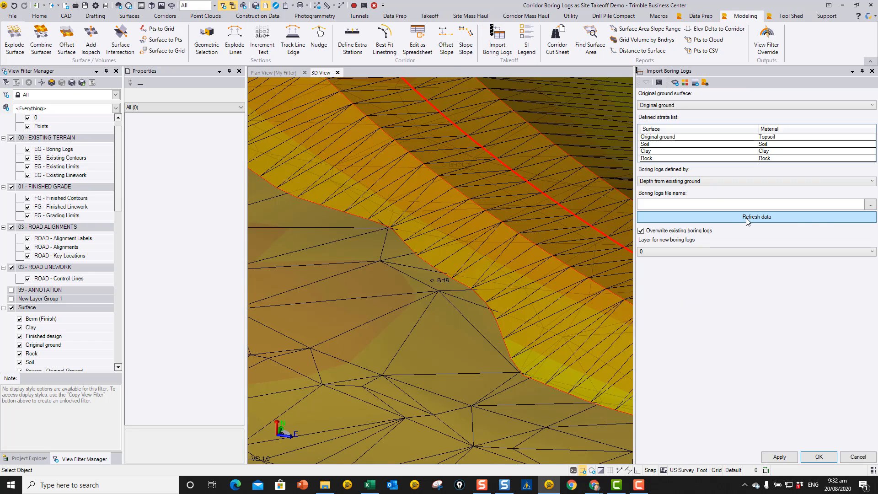
{"action": "left_click", "coordinate": [871, 204]}
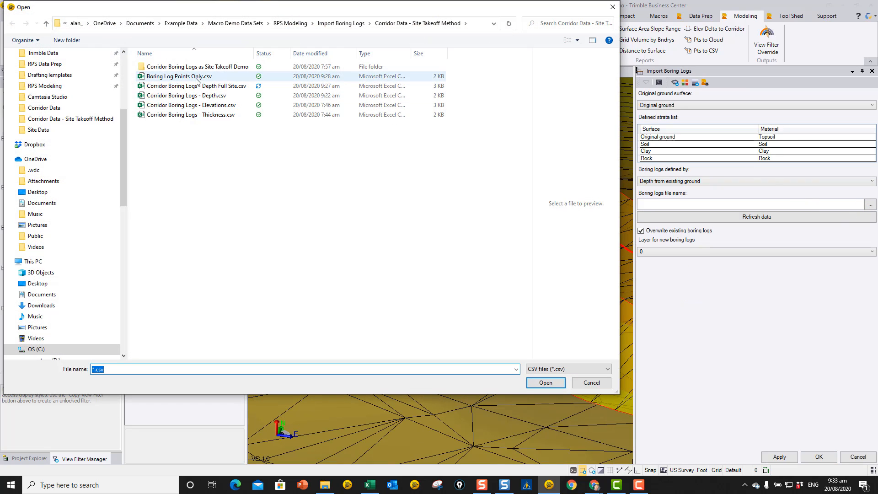
{"action": "left_click", "coordinate": [220, 86]}
{"action": "left_click", "coordinate": [545, 382]}
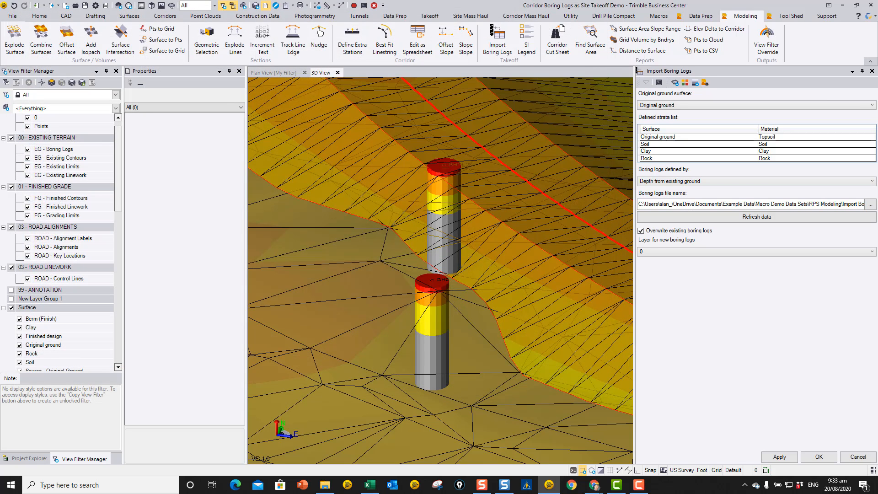
Switch to the Excel boring log spreadsheet, set BH8's depth in cell G8 to 13.6, and save the file.
{"action": "left_click", "coordinate": [370, 485]}
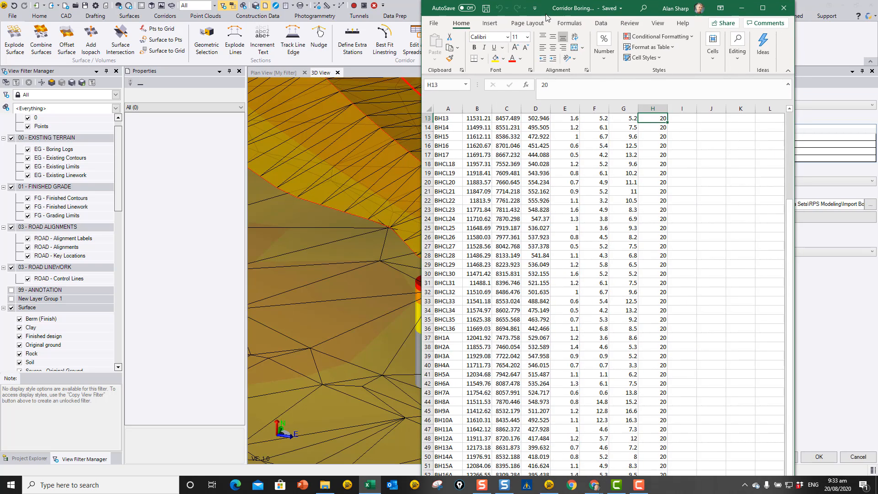
{"action": "scroll", "coordinate": [469, 196], "scroll_direction": "up", "scroll_amount": 4}
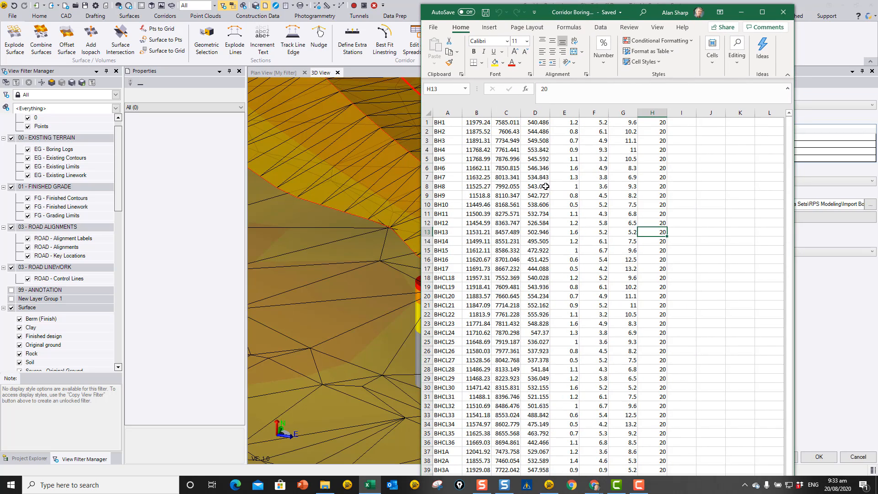
{"action": "left_click", "coordinate": [632, 186]}
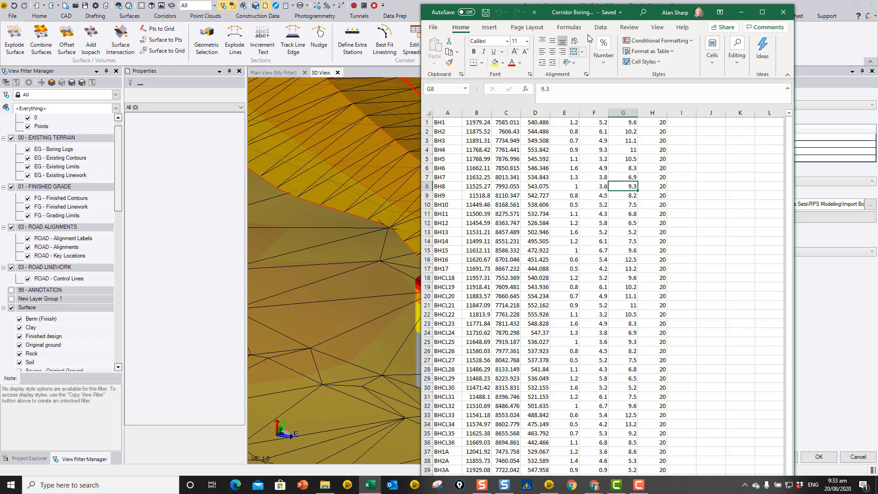
{"action": "left_click_drag", "start_coordinate": [631, 16], "coordinate": [677, 12]}
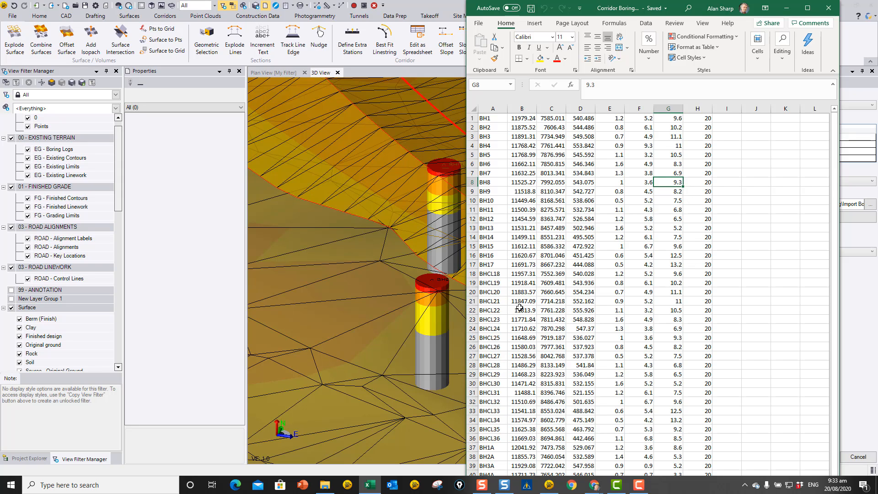
{"action": "type", "text": "13.6"}
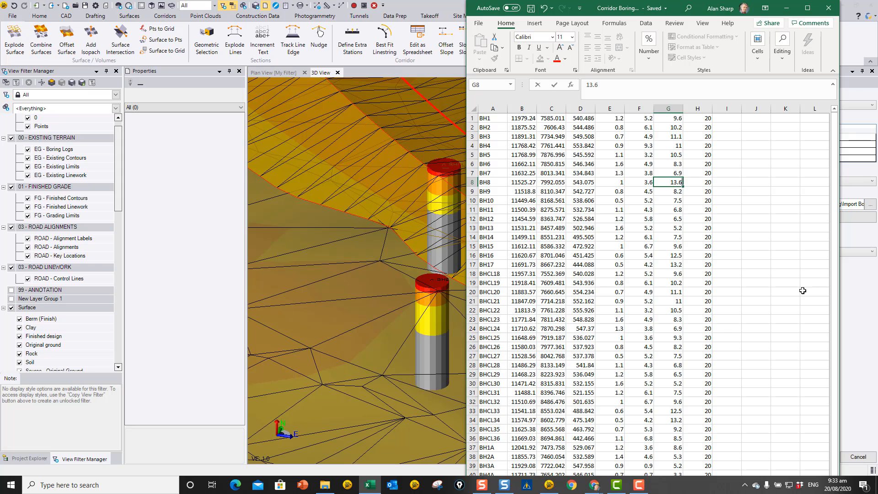
{"action": "key", "text": "Return"}
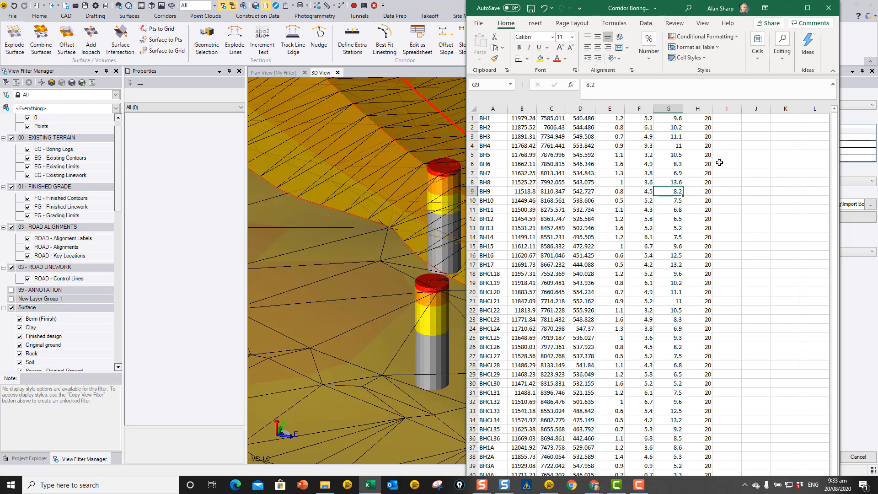
{"action": "left_click", "coordinate": [531, 8]}
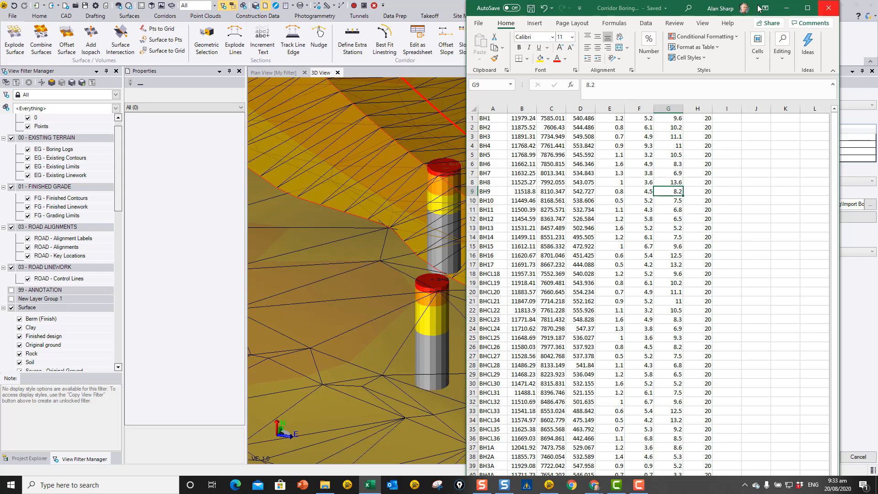
{"action": "left_click", "coordinate": [786, 8]}
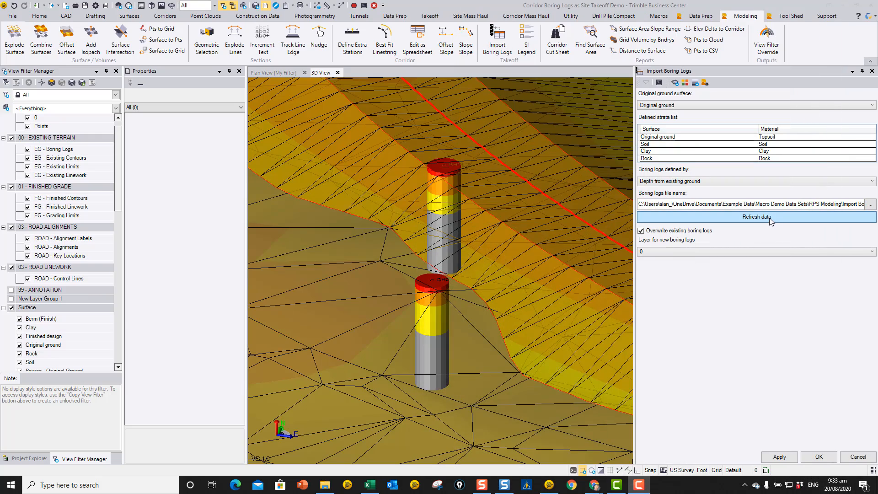
Refresh the boring log data in Trimble Business Center and inspect the BH8 strata and neighbouring cylinders in the 3D view.
{"action": "left_click", "coordinate": [772, 217]}
{"action": "scroll", "coordinate": [399, 131], "scroll_direction": "down", "scroll_amount": 3}
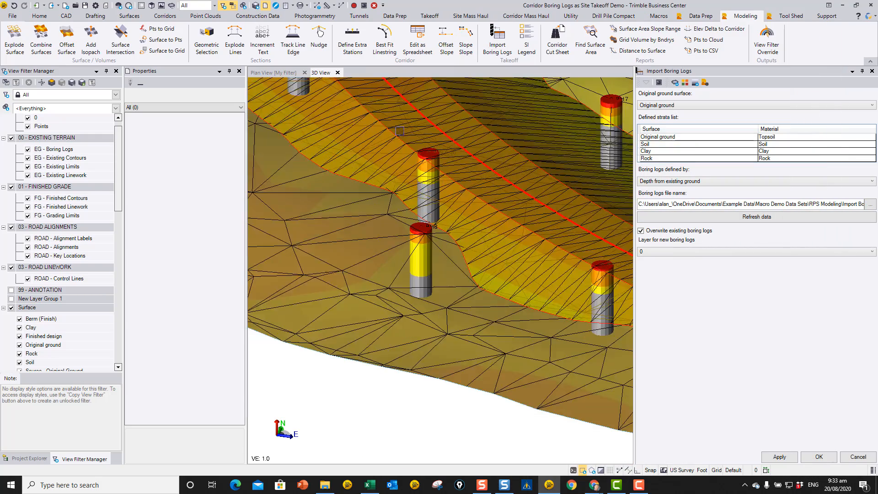
{"action": "scroll", "coordinate": [399, 131], "scroll_direction": "down", "scroll_amount": 3}
{"action": "middle_click_drag", "start_coordinate": [471, 226], "coordinate": [242, 195]}
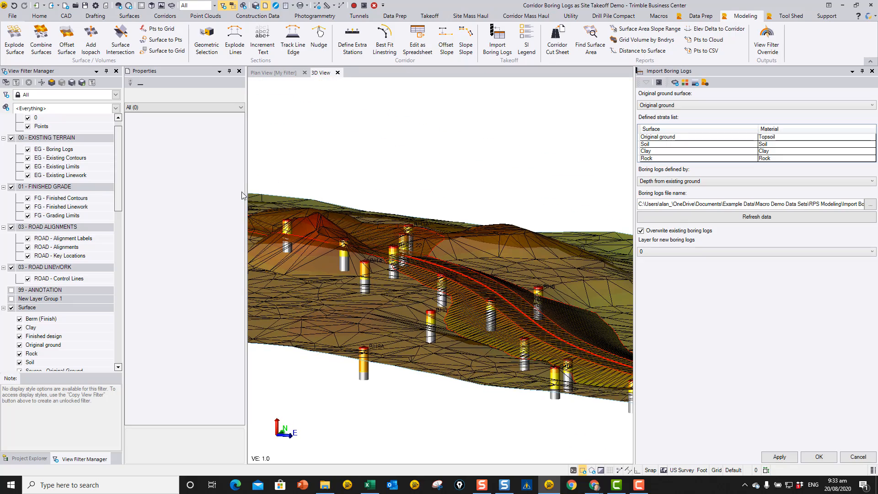
{"action": "mouse_move", "coordinate": [383, 312]}
{"action": "middle_mouse_down"}
{"action": "mouse_move", "coordinate": [411, 349]}
{"action": "mouse_move", "coordinate": [415, 334]}
{"action": "mouse_move", "coordinate": [451, 314]}
{"action": "mouse_move", "coordinate": [438, 257]}
{"action": "middle_mouse_up"}
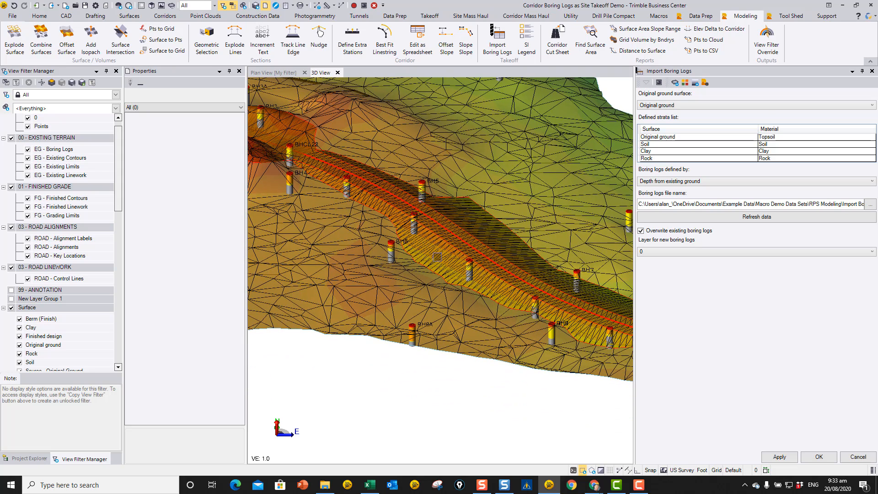
Create the boring logs on the EG - Boring Logs layer, review them across the site, and close Import Boring Logs.
{"action": "left_click", "coordinate": [661, 254]}
{"action": "left_click", "coordinate": [663, 275]}
{"action": "left_click", "coordinate": [780, 456]}
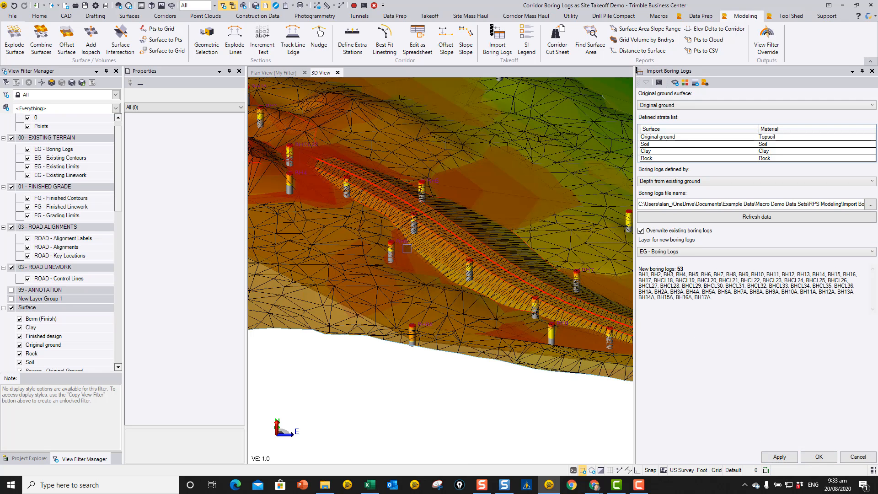
{"action": "scroll", "coordinate": [409, 308], "scroll_direction": "down", "scroll_amount": 5}
{"action": "middle_click_drag", "start_coordinate": [414, 320], "coordinate": [401, 333]}
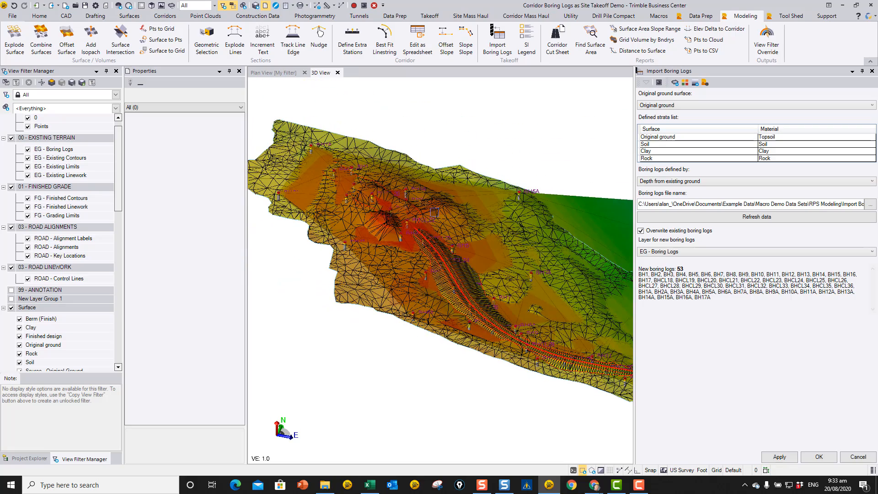
{"action": "left_click", "coordinate": [859, 457]}
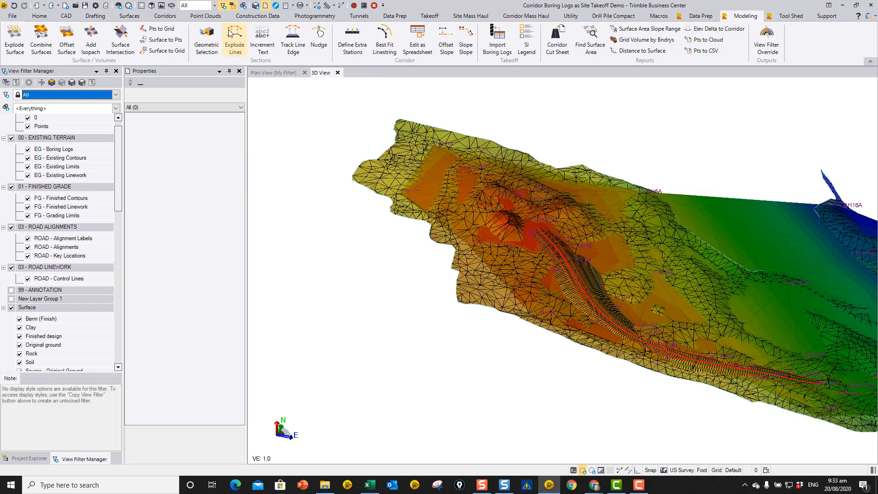
Open the Surface Slicer and cut a section across the corridor from about 11529, 7561 to 11986, 8033.
{"action": "left_click", "coordinate": [173, 6]}
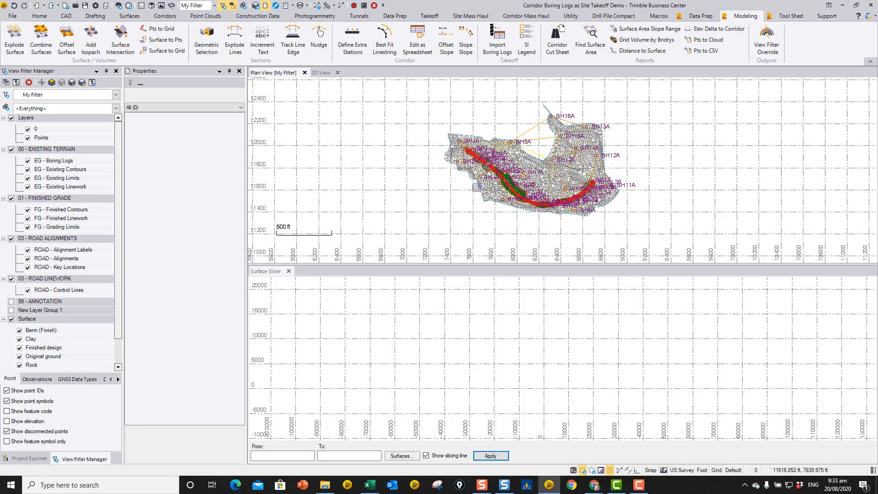
{"action": "left_click", "coordinate": [306, 456]}
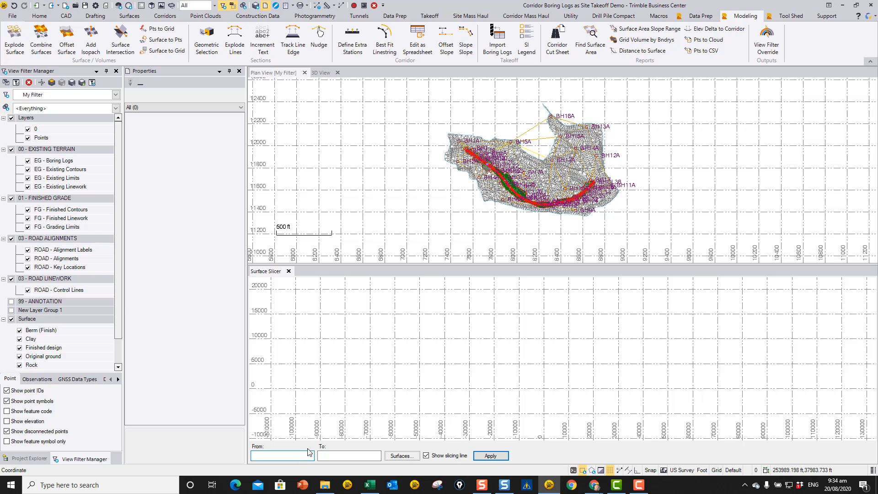
{"action": "left_click", "coordinate": [282, 456]}
{"action": "left_click", "coordinate": [478, 188]}
{"action": "left_click", "coordinate": [519, 147]}
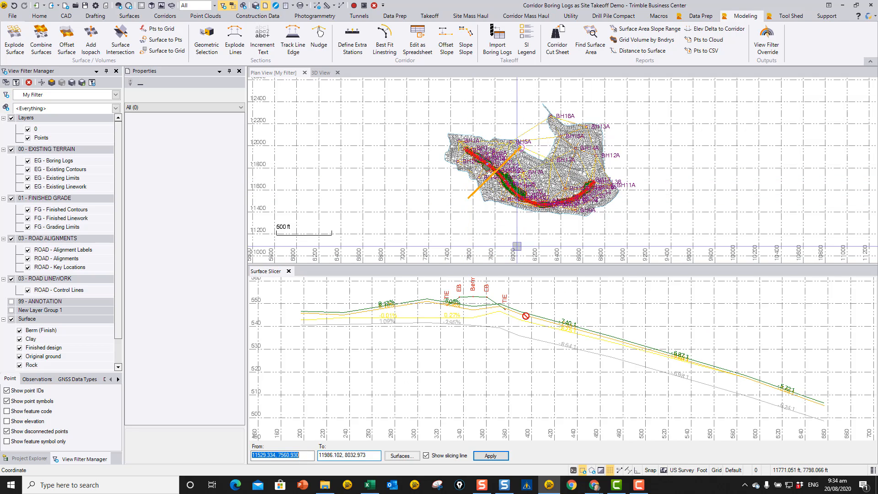
Switch the views to a black background and examine the strata surfaces beneath the road in the slice.
{"action": "left_click", "coordinate": [600, 471]}
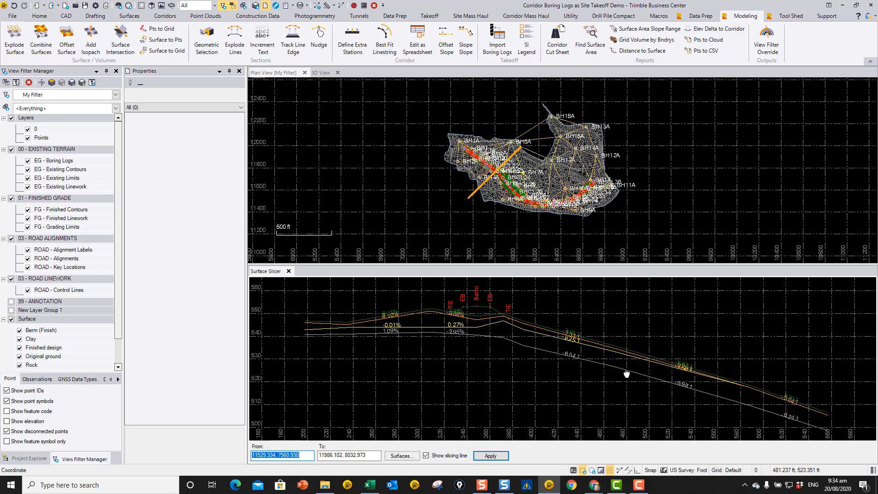
{"action": "scroll", "coordinate": [443, 312], "scroll_direction": "up", "scroll_amount": 2}
{"action": "scroll", "coordinate": [405, 317], "scroll_direction": "up", "scroll_amount": 2}
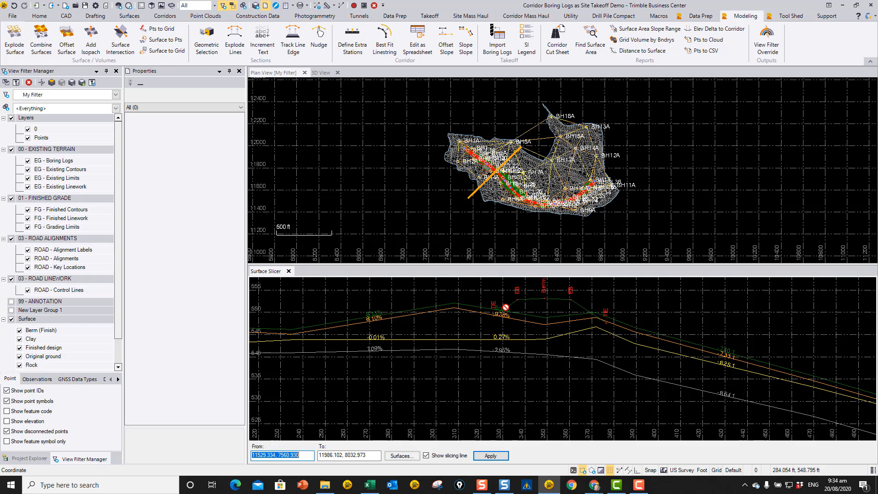
{"action": "scroll", "coordinate": [569, 347], "scroll_direction": "down", "scroll_amount": 4}
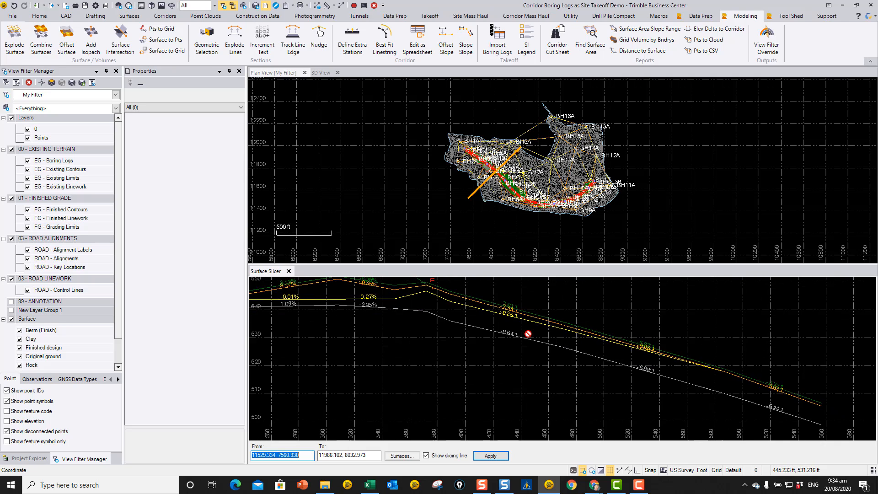
Slice the corridor from about 11524, 7928 to 11795, 8190, and again from about 11333, 8826 to 11742, 8474.
{"action": "left_click", "coordinate": [508, 198]}
{"action": "left_click", "coordinate": [536, 169]}
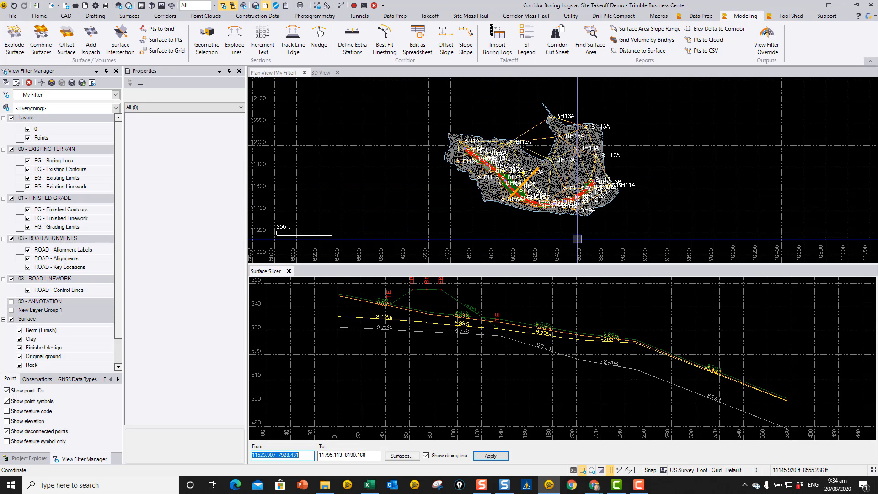
{"action": "left_click", "coordinate": [568, 174]}
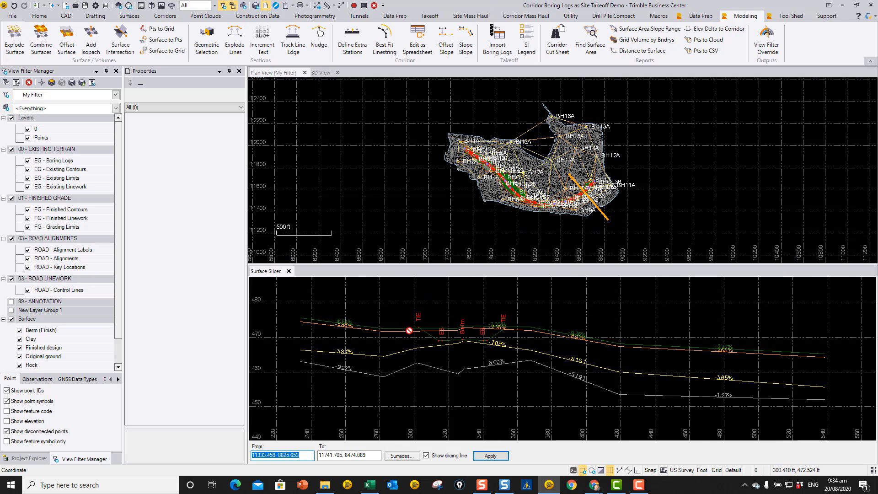